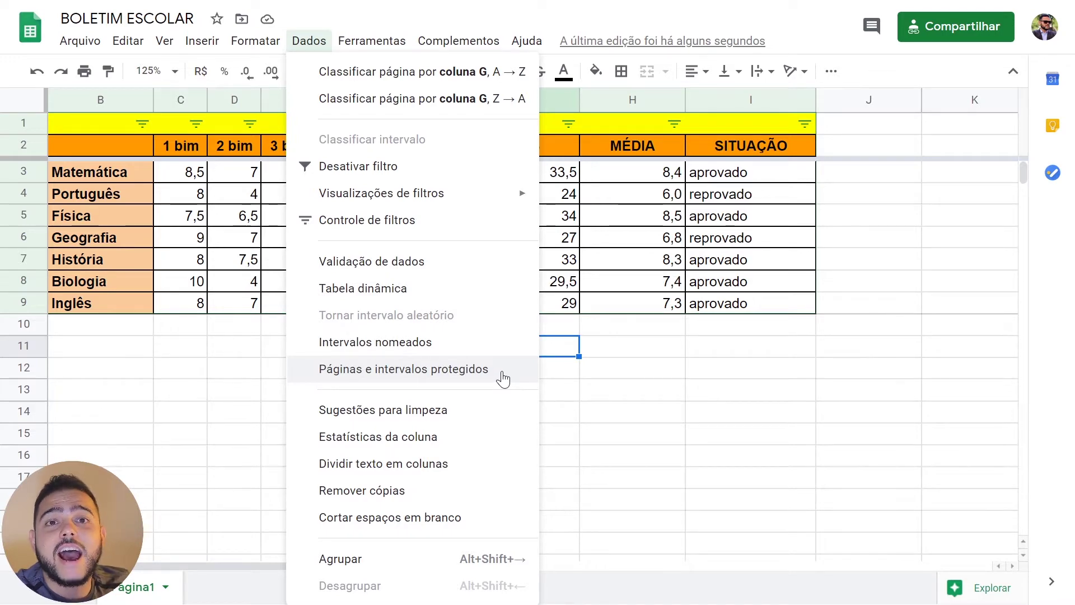
Open the Páginas e intervalos protegidos panel from the Dados menu
{"action": "left_click", "coordinate": [367, 374]}
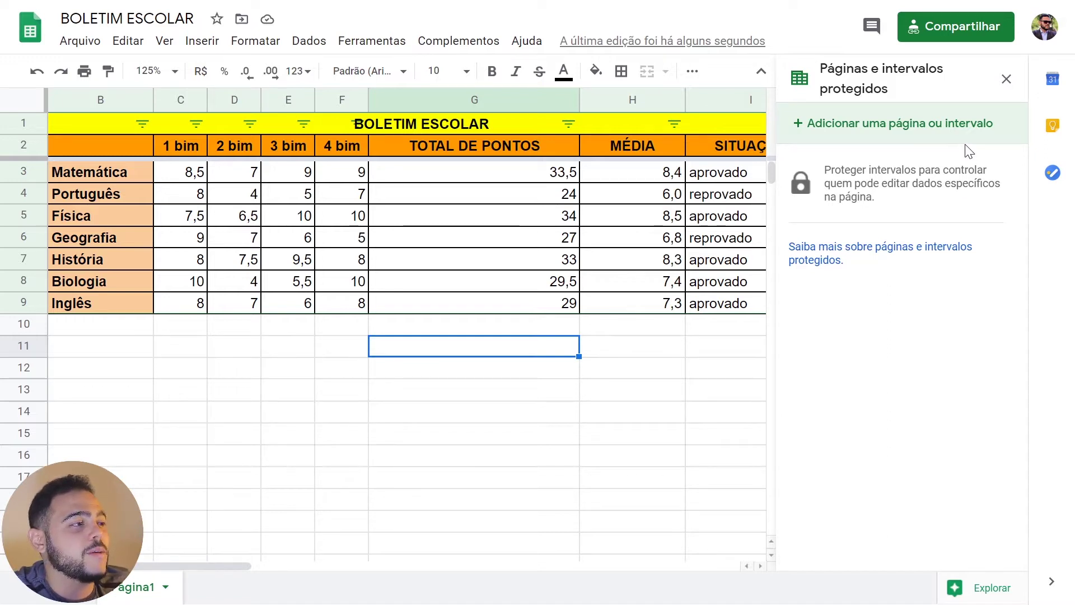
Add a protection described as DISCIPLINAS covering the subject names Página1!B3:B9
{"action": "left_click", "coordinate": [852, 134]}
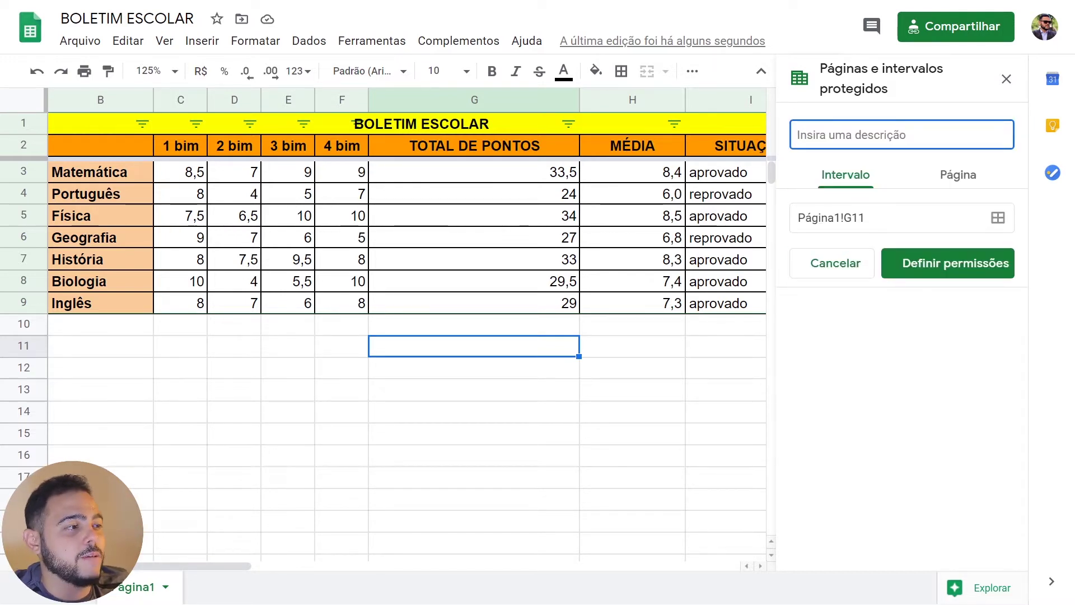
{"action": "type", "text": "D"}
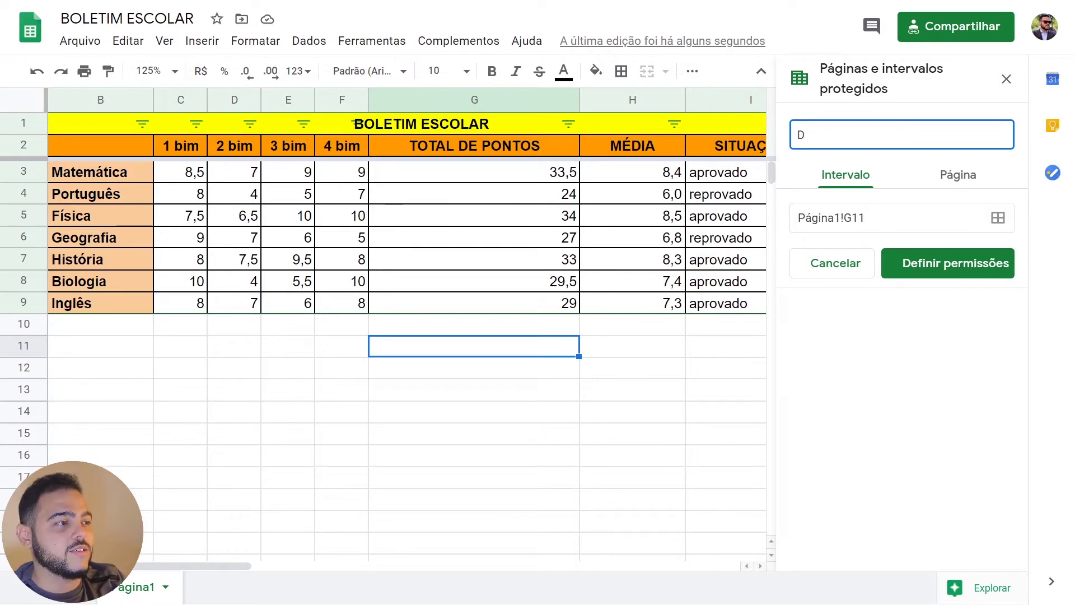
{"action": "type", "text": "ISCIPLINAS"}
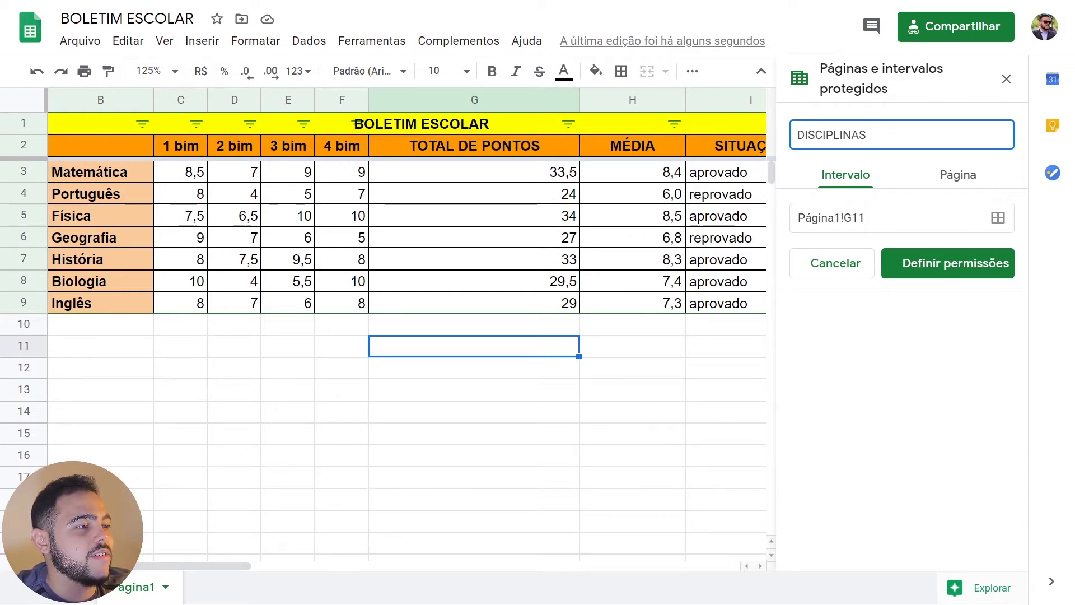
{"action": "left_click", "coordinate": [998, 220]}
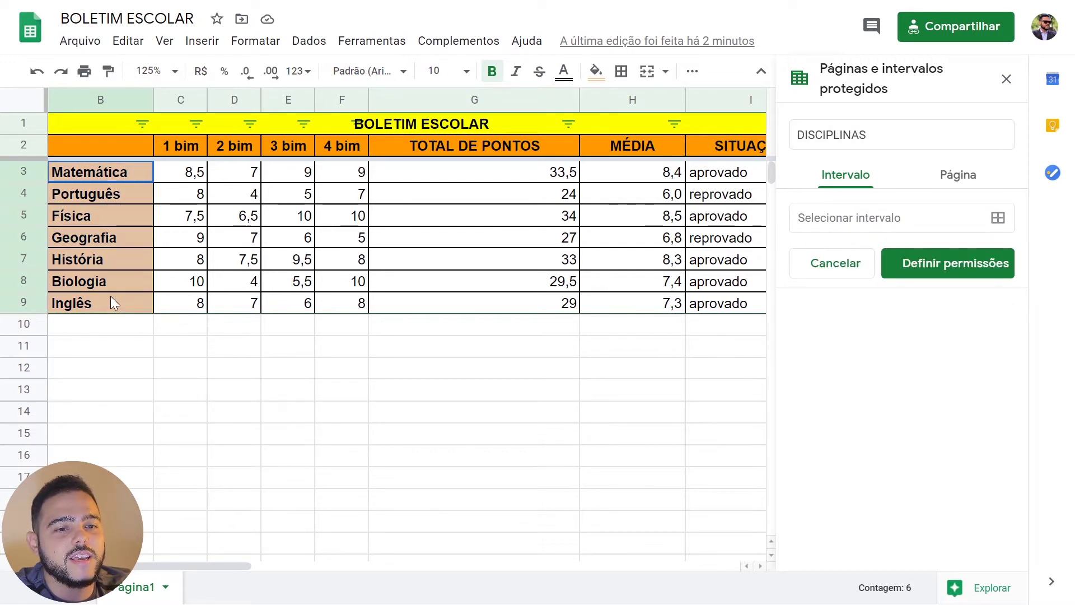
{"action": "left_click", "coordinate": [999, 218]}
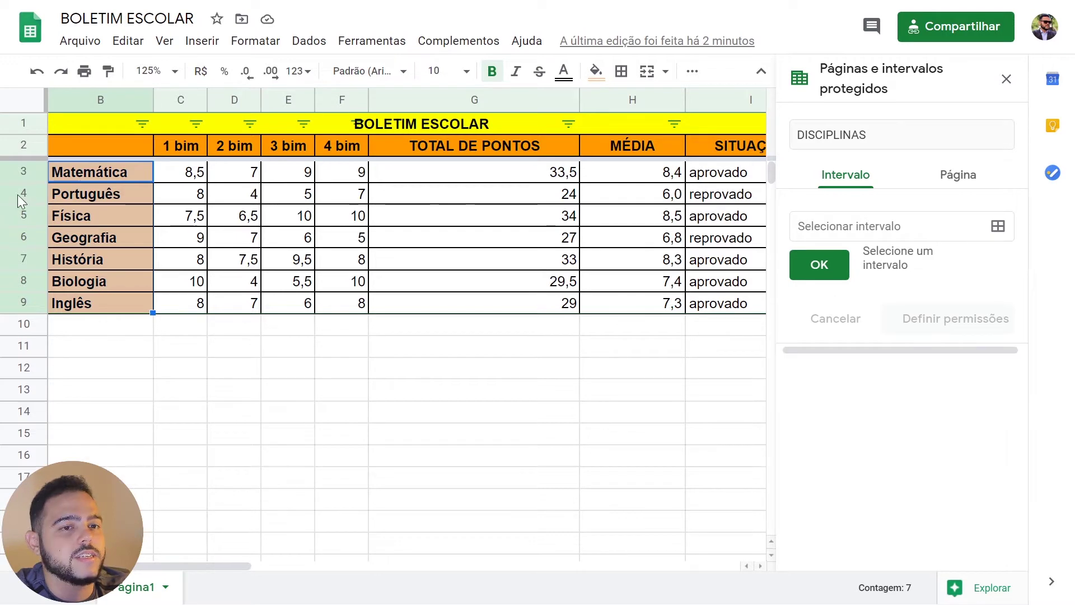
{"action": "left_click_drag", "start_coordinate": [89, 174], "coordinate": [83, 313]}
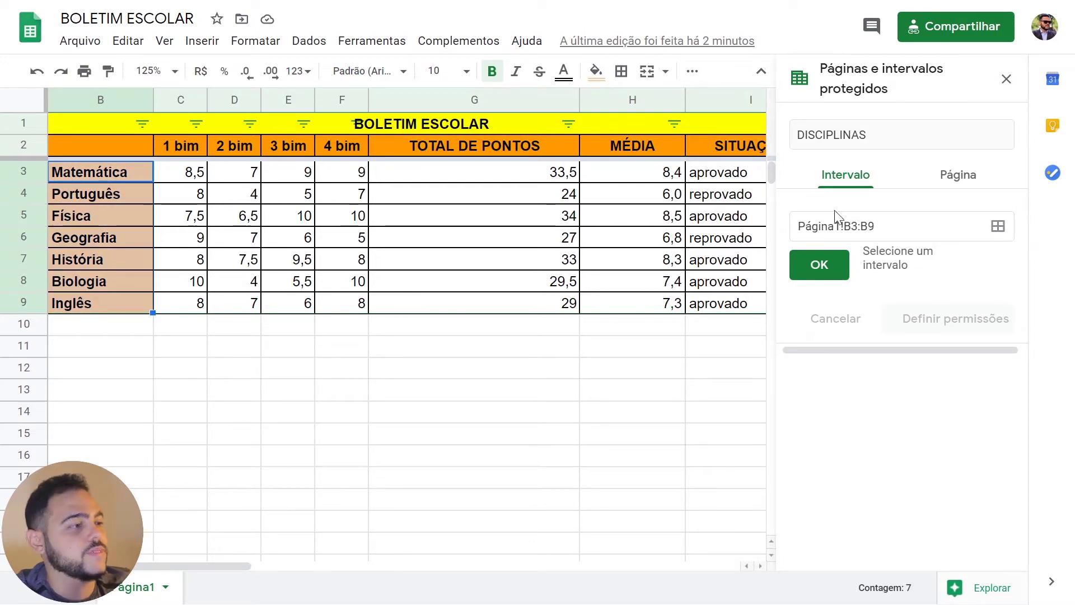
{"action": "left_click_drag", "start_coordinate": [798, 226], "coordinate": [875, 227]}
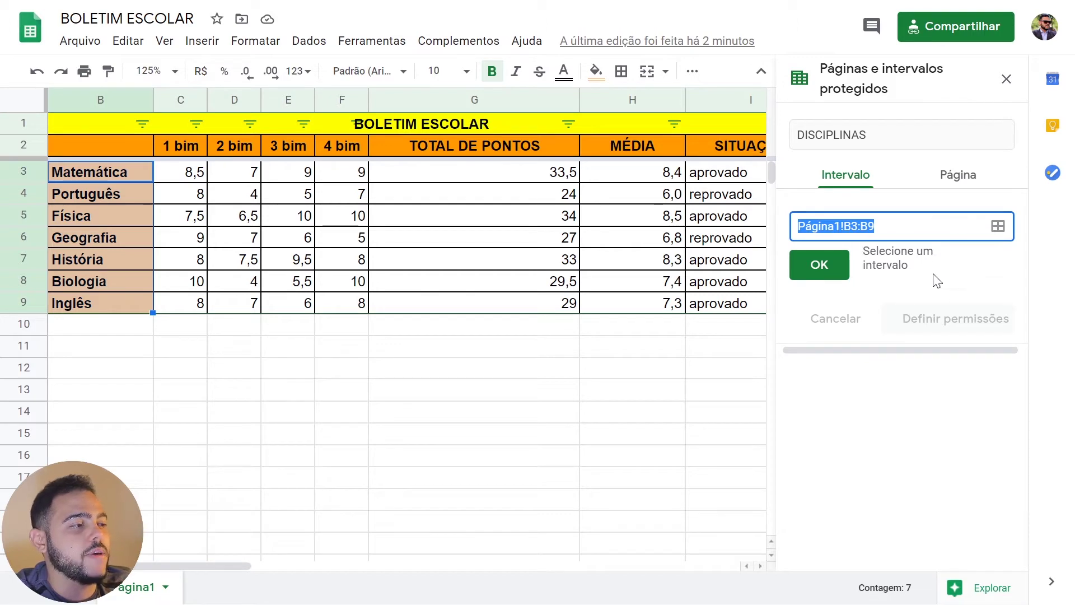
{"action": "left_click", "coordinate": [828, 261]}
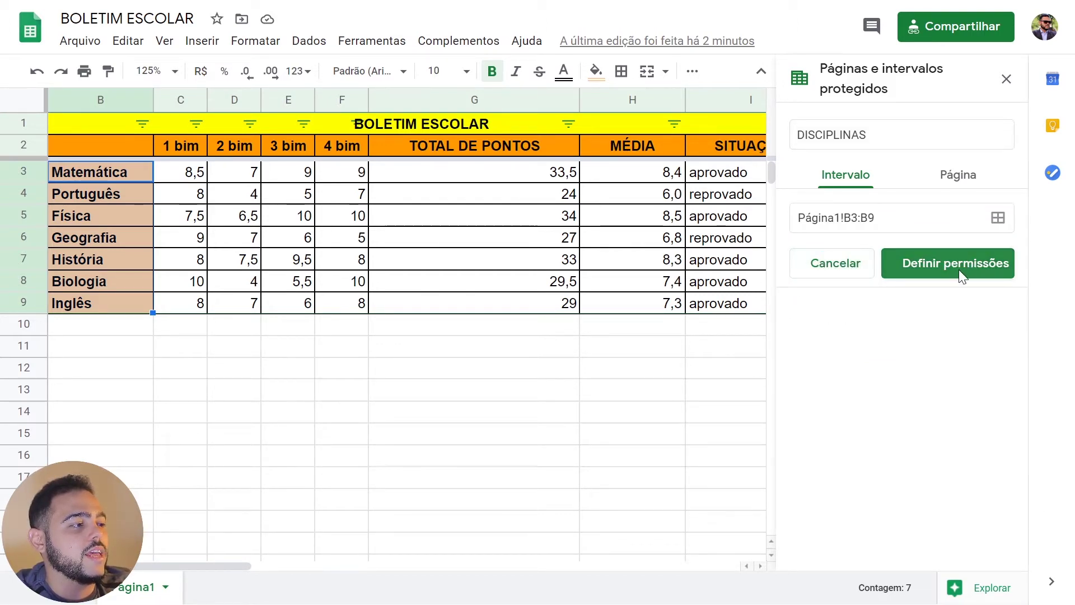
Save DISCIPLINAS and restrict editing of B3:B9, leaving it on a Personalizado editor list
{"action": "left_click", "coordinate": [932, 270]}
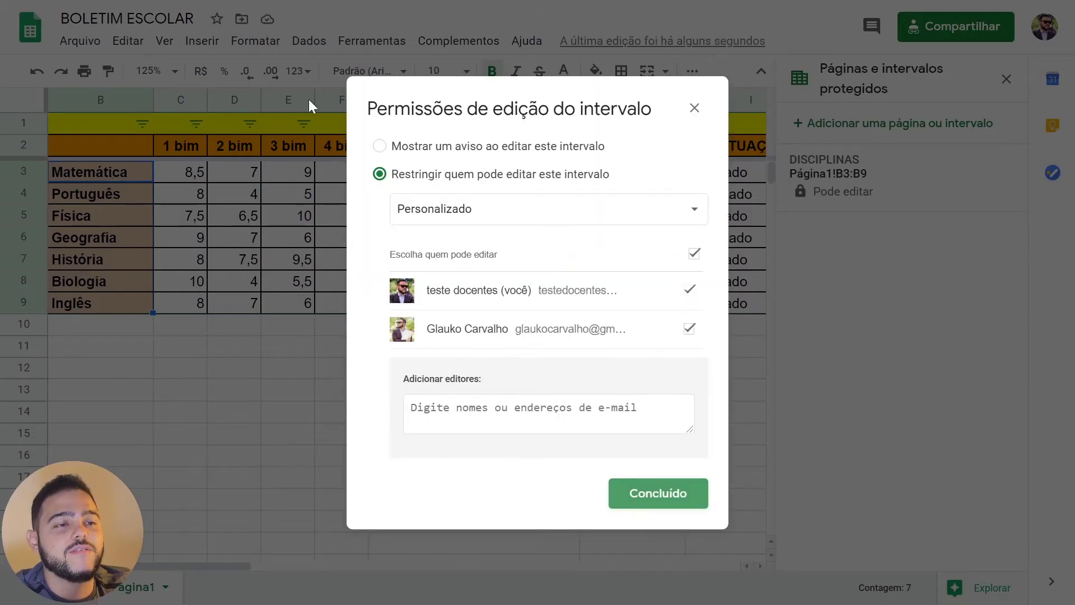
{"action": "left_click", "coordinate": [402, 149]}
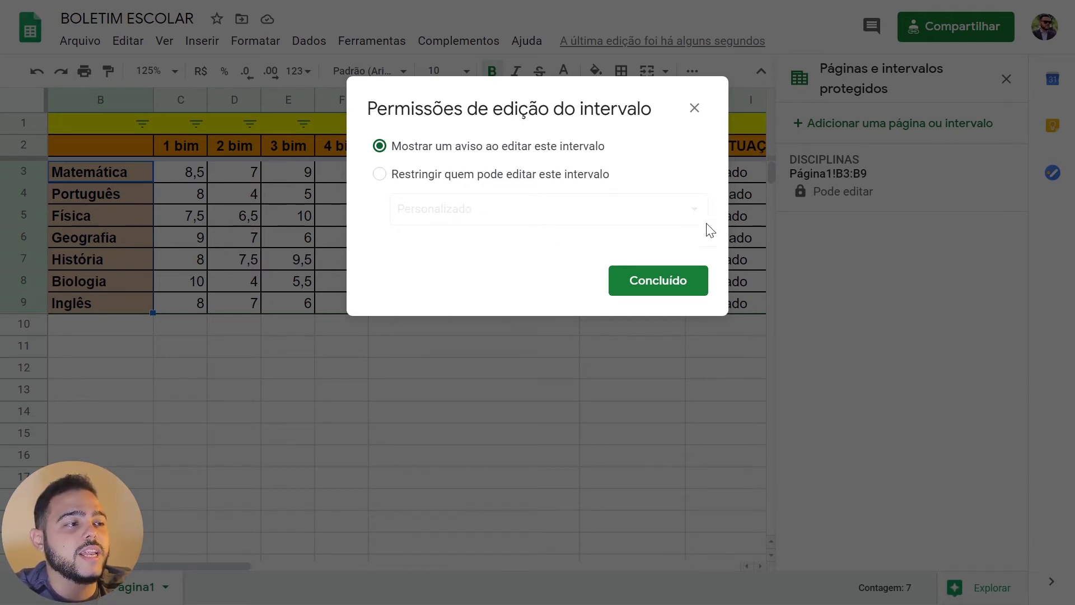
{"action": "left_click", "coordinate": [431, 174]}
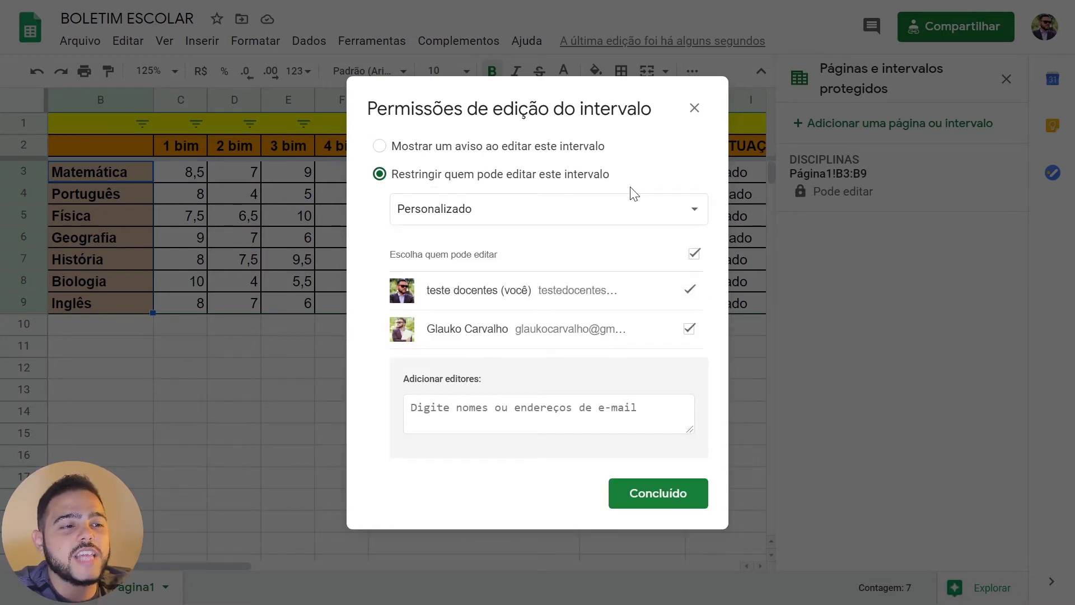
{"action": "left_click", "coordinate": [688, 215]}
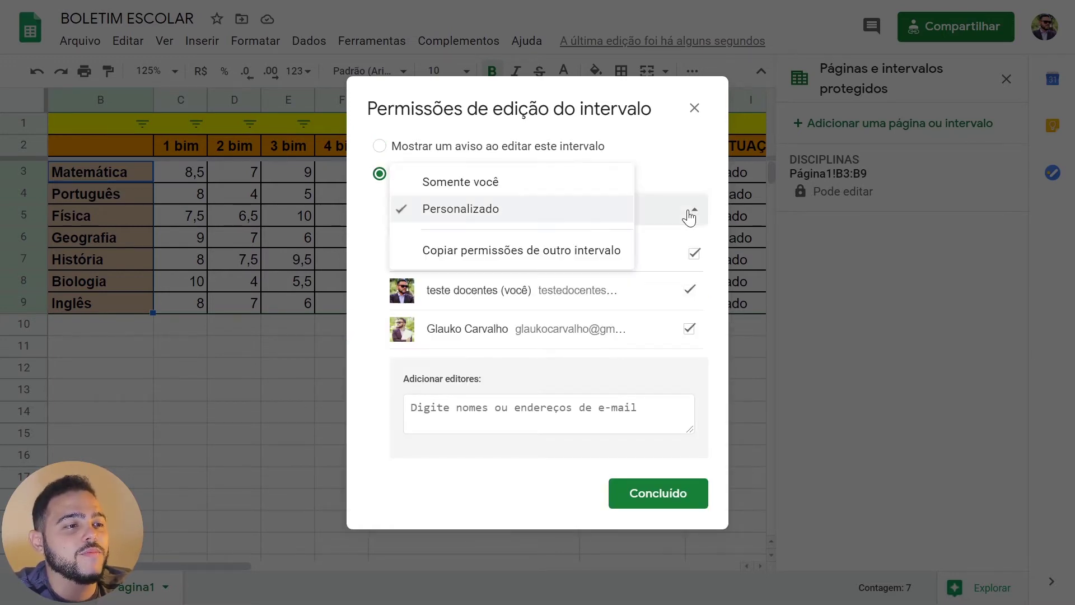
{"action": "left_click", "coordinate": [491, 190]}
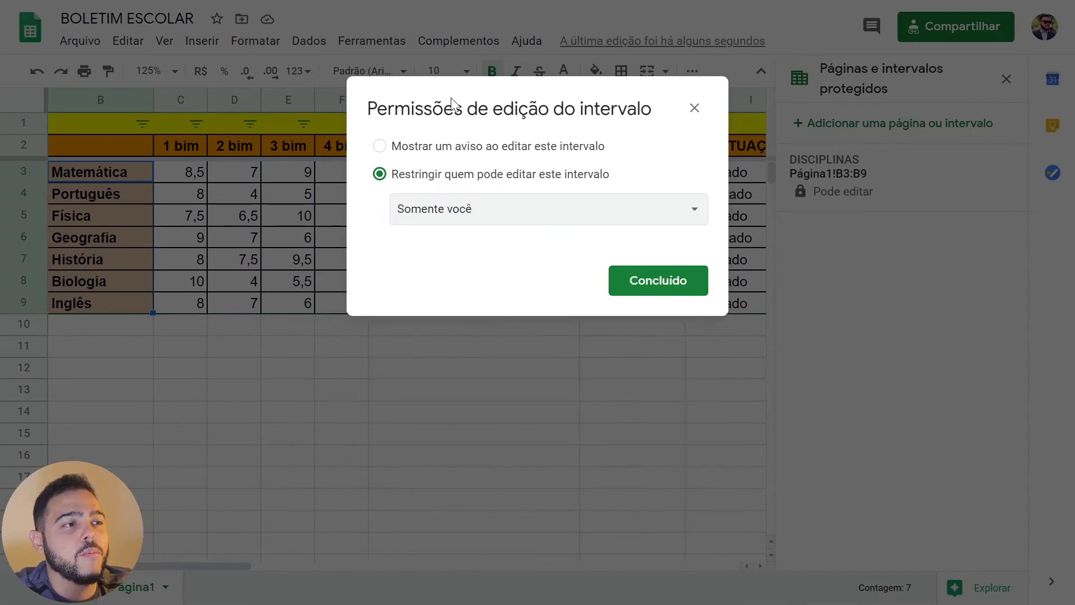
{"action": "left_click", "coordinate": [549, 219]}
{"action": "left_click", "coordinate": [471, 246]}
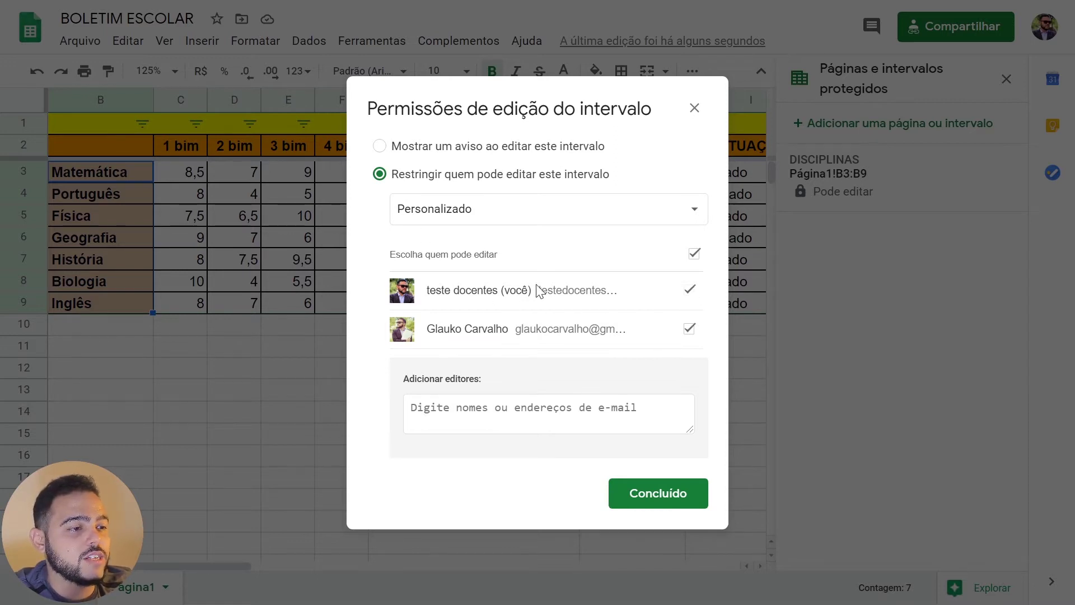
Remove the second person's editing access in the custom editor list, then restore it
{"action": "left_click_drag", "start_coordinate": [428, 290], "coordinate": [676, 294]}
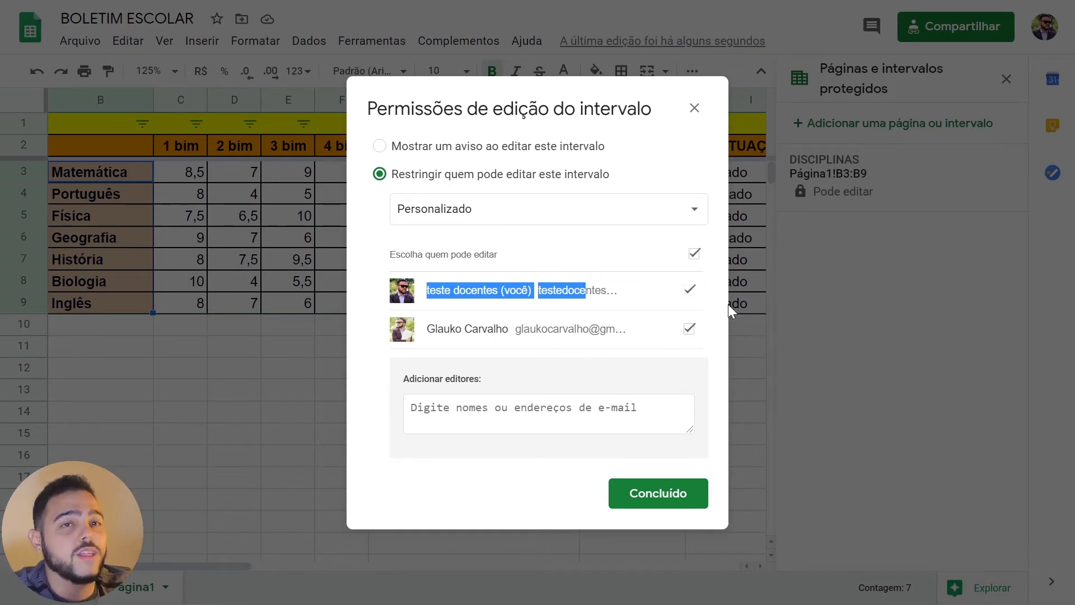
{"action": "left_click", "coordinate": [689, 329]}
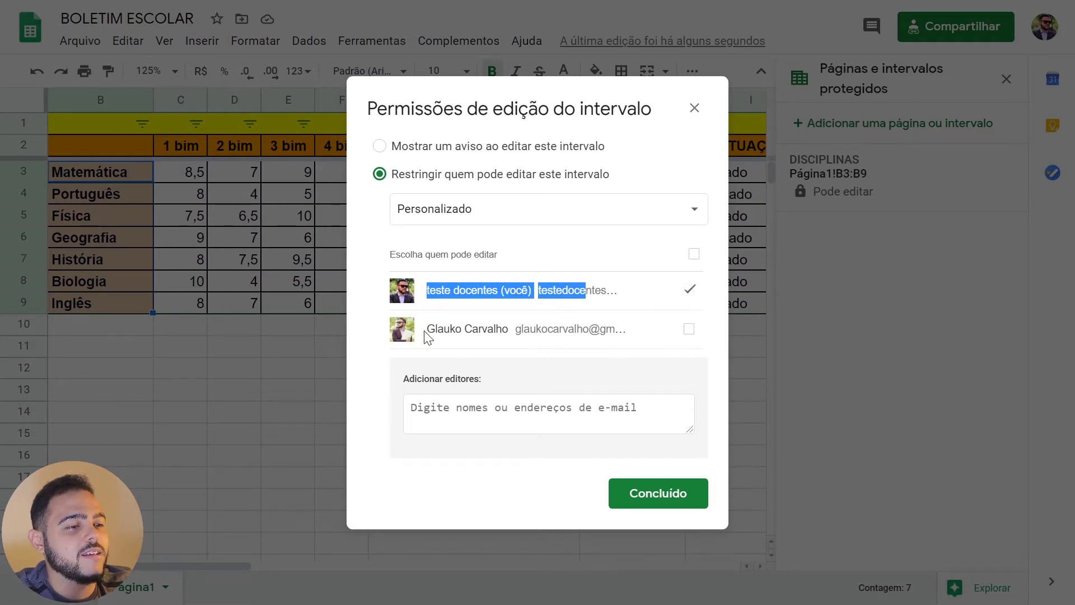
{"action": "left_click_drag", "start_coordinate": [417, 330], "coordinate": [662, 346]}
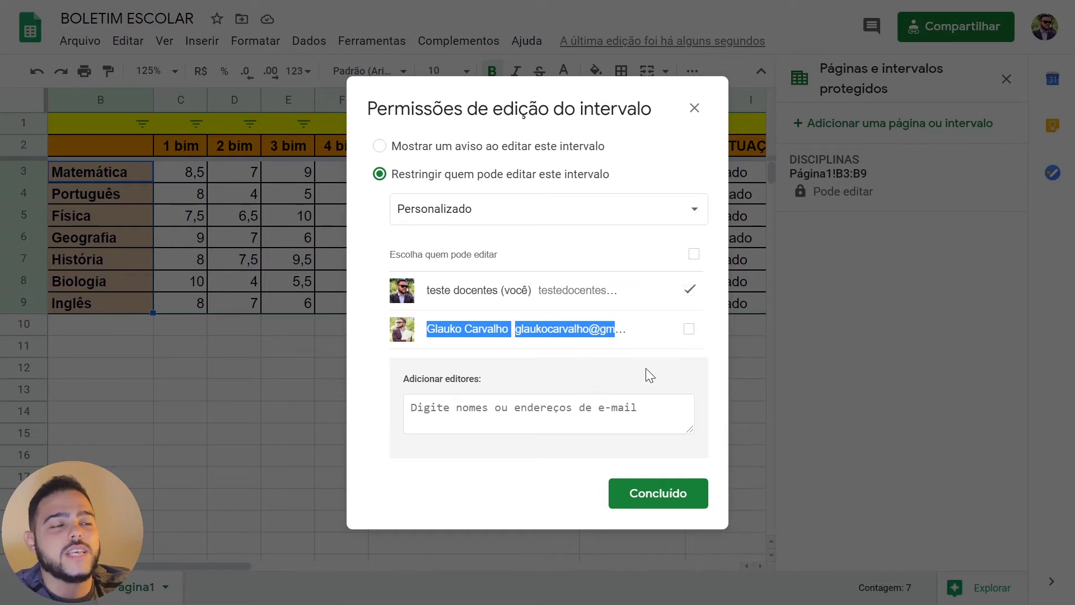
{"action": "left_click", "coordinate": [689, 330]}
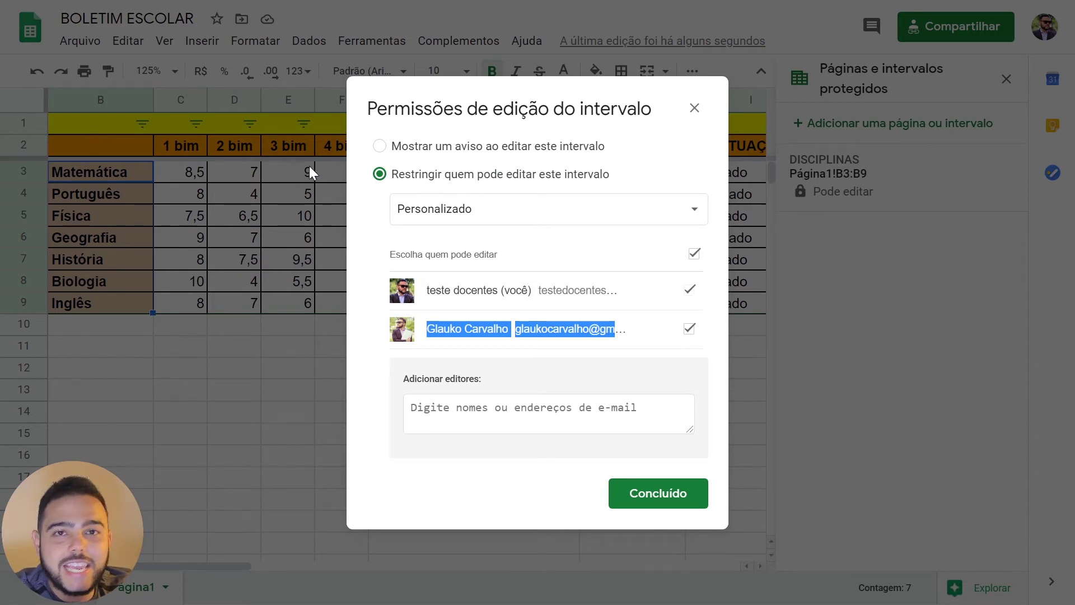
Limit DISCIPLINAS editing to Somente você and save with Concluído
{"action": "left_click", "coordinate": [501, 212]}
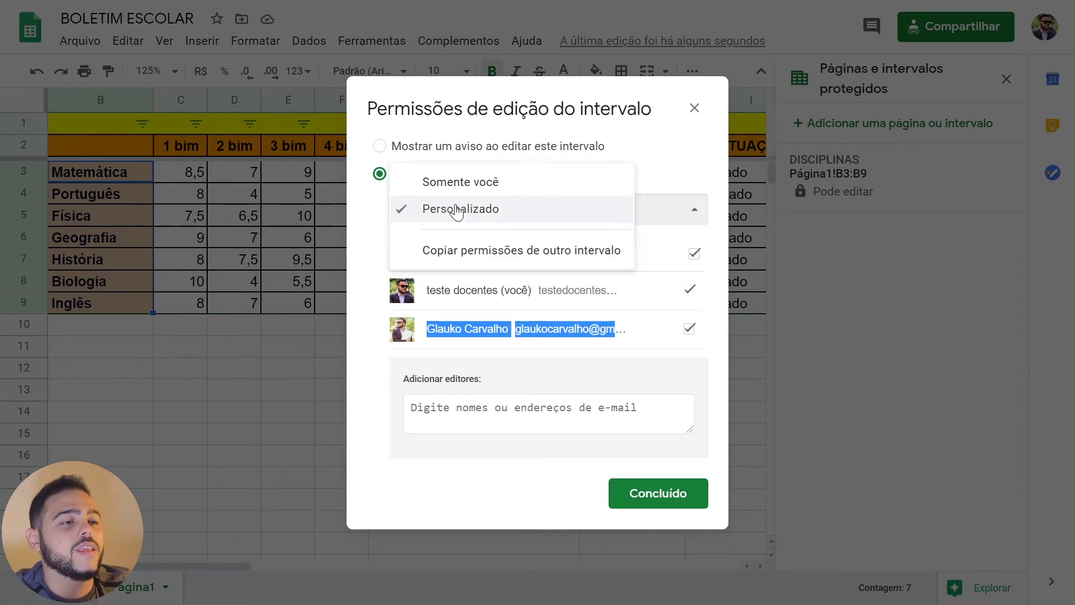
{"action": "left_click", "coordinate": [475, 185]}
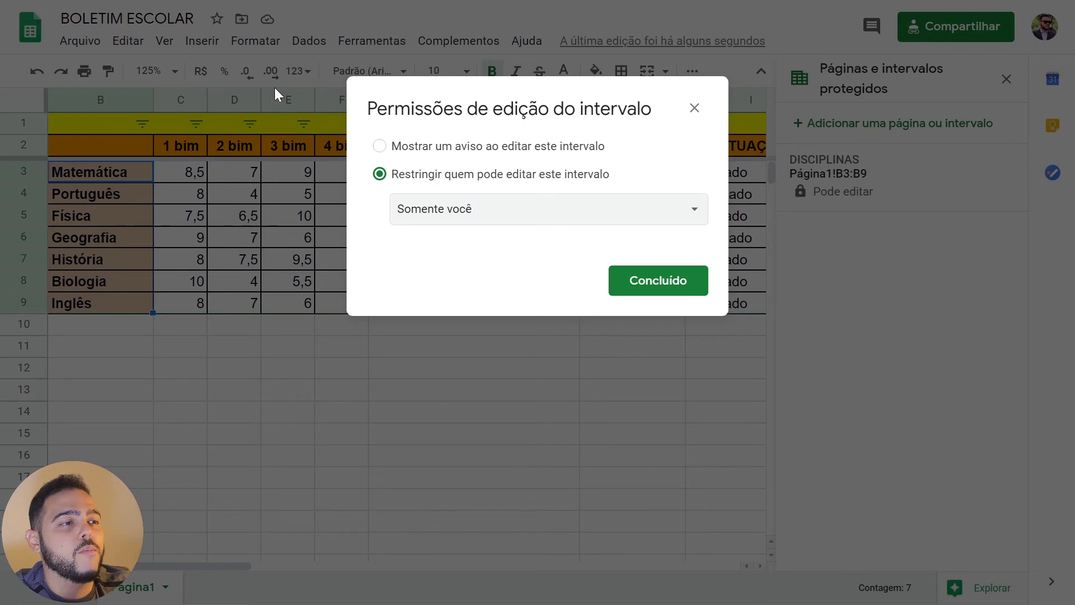
{"action": "left_click", "coordinate": [683, 280]}
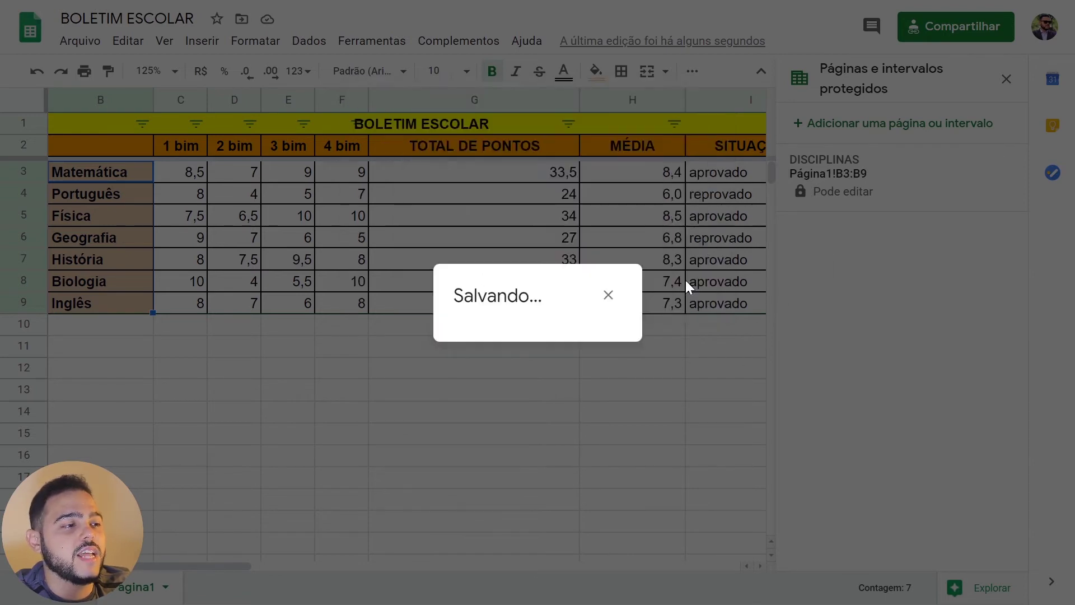
Dismiss the 'Alterações salvas!' confirmation
{"action": "left_click", "coordinate": [608, 295]}
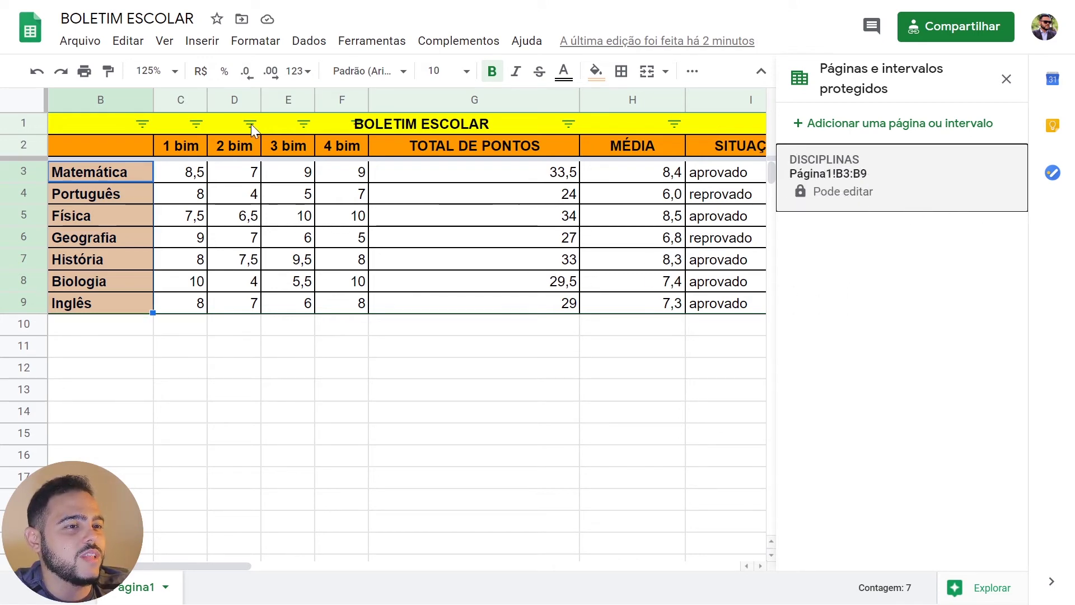
Add a second protection named BIMESTRES, closing its permissions dialog for now
{"action": "left_click", "coordinate": [864, 122]}
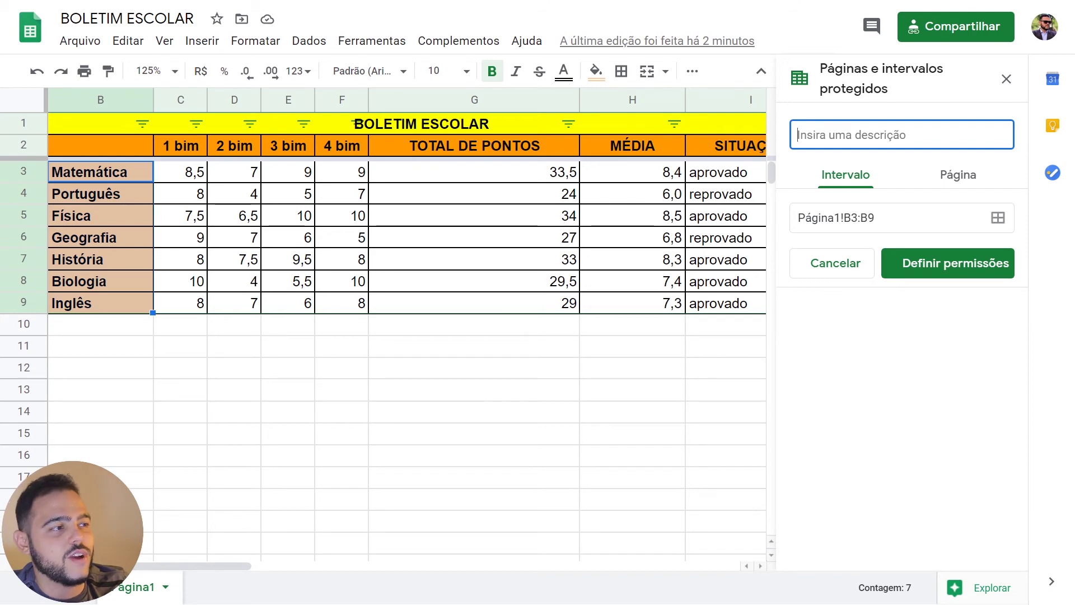
{"action": "type", "text": "BIMESTRES"}
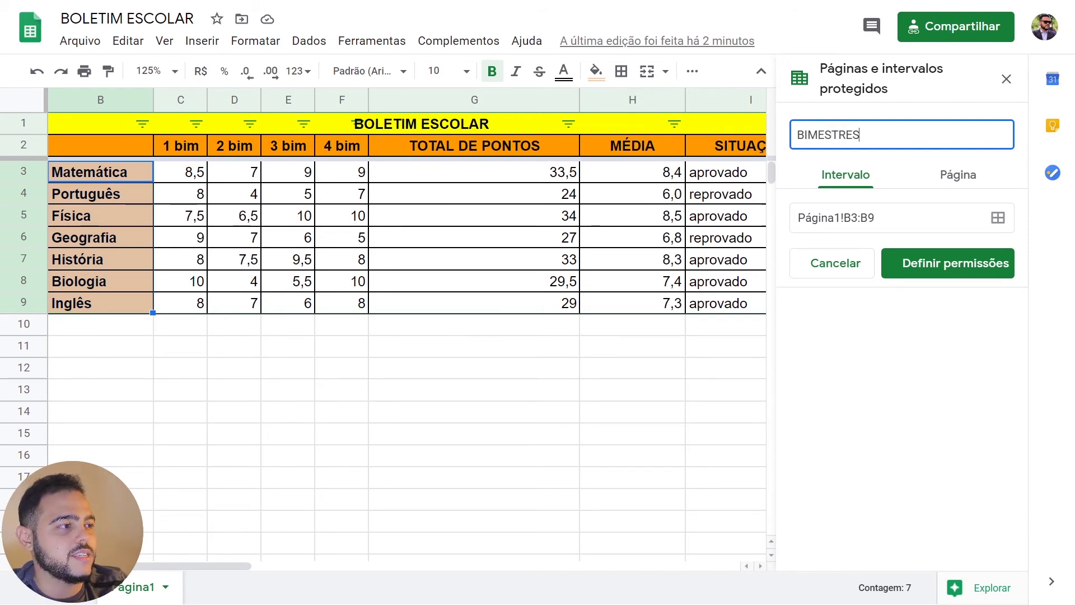
{"action": "key", "text": "Return"}
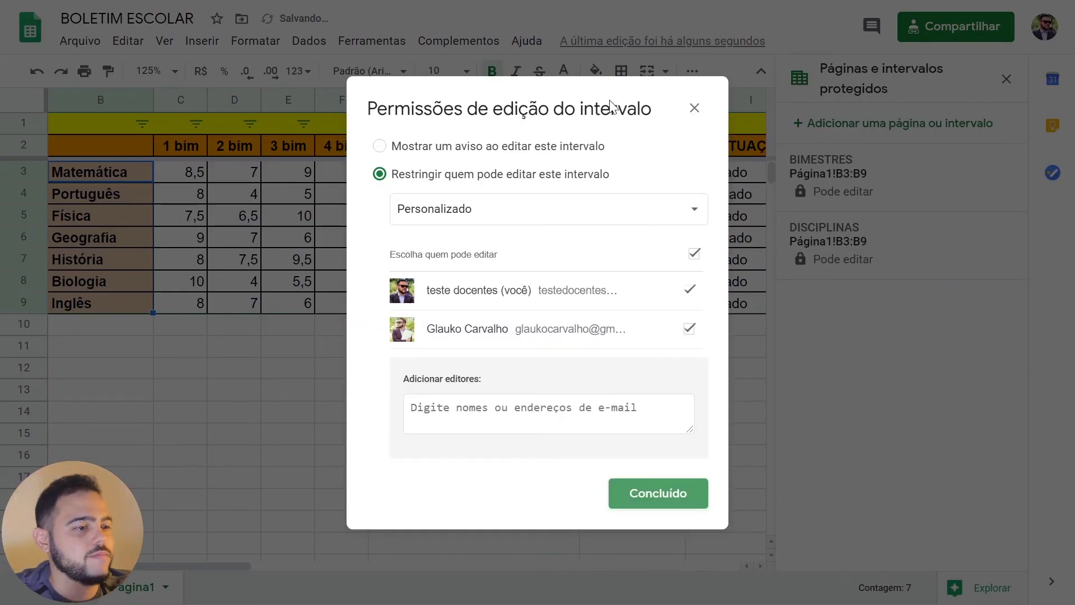
{"action": "left_click", "coordinate": [695, 109]}
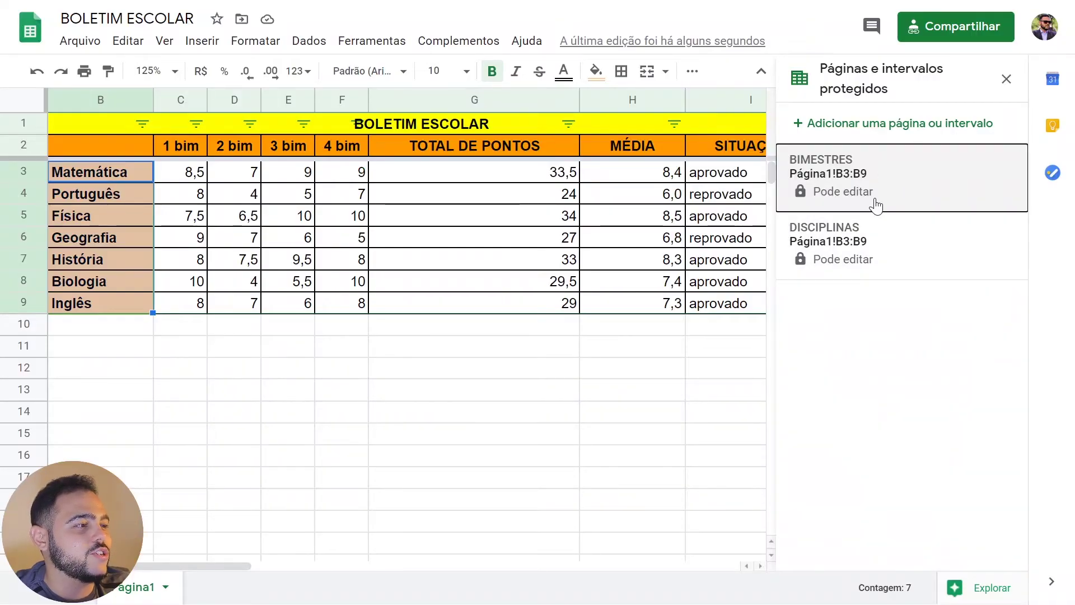
Change the BIMESTRES range from B3:B9 to the bimester headers Página1!C2:F2
{"action": "left_click", "coordinate": [876, 206]}
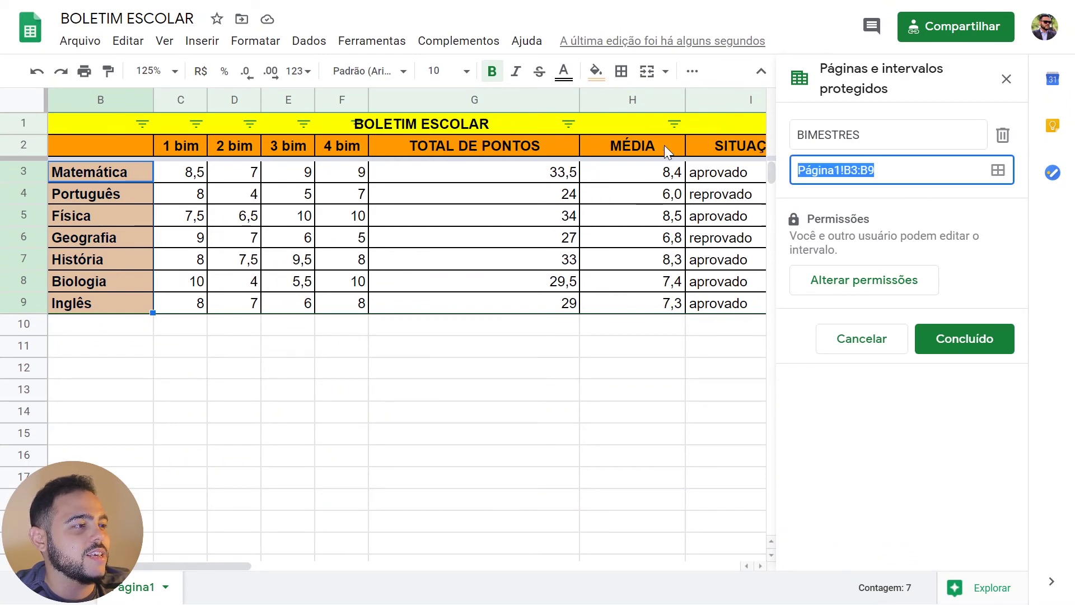
{"action": "key", "text": "BackSpace"}
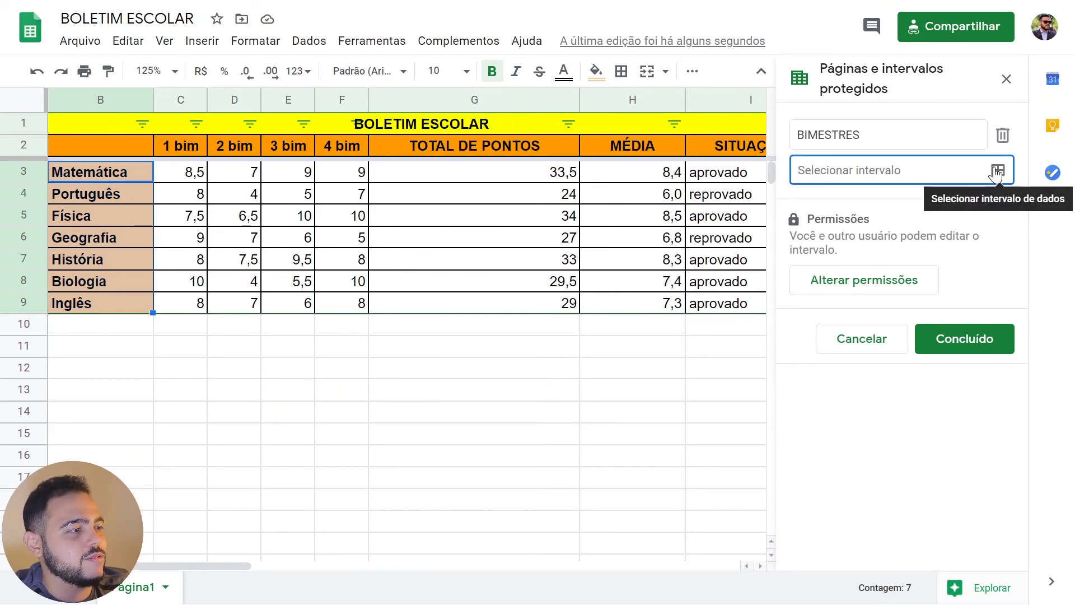
{"action": "left_click", "coordinate": [999, 172]}
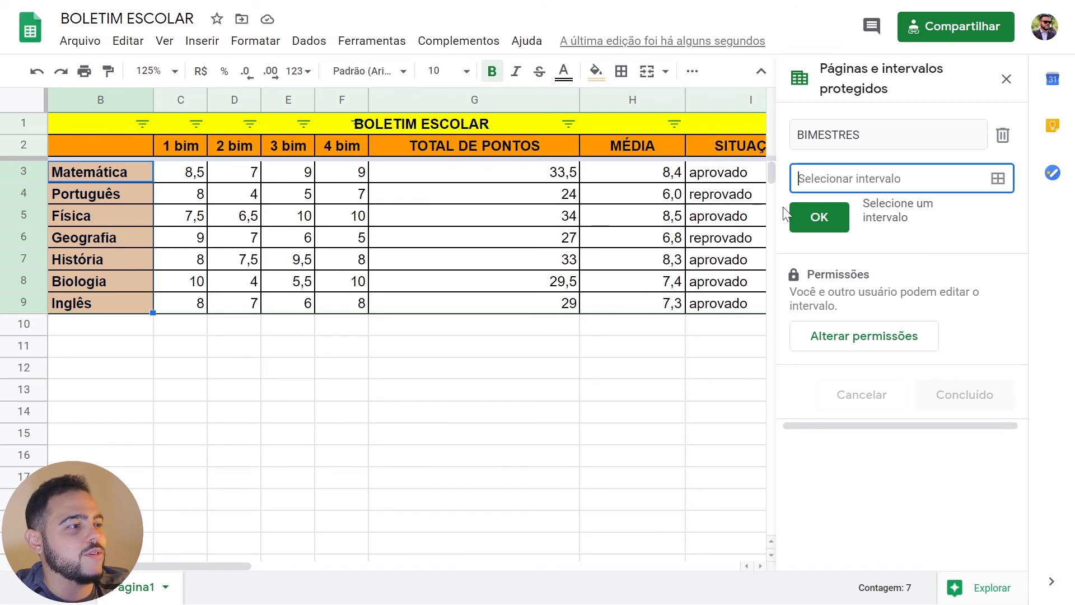
{"action": "left_click_drag", "start_coordinate": [183, 145], "coordinate": [336, 146]}
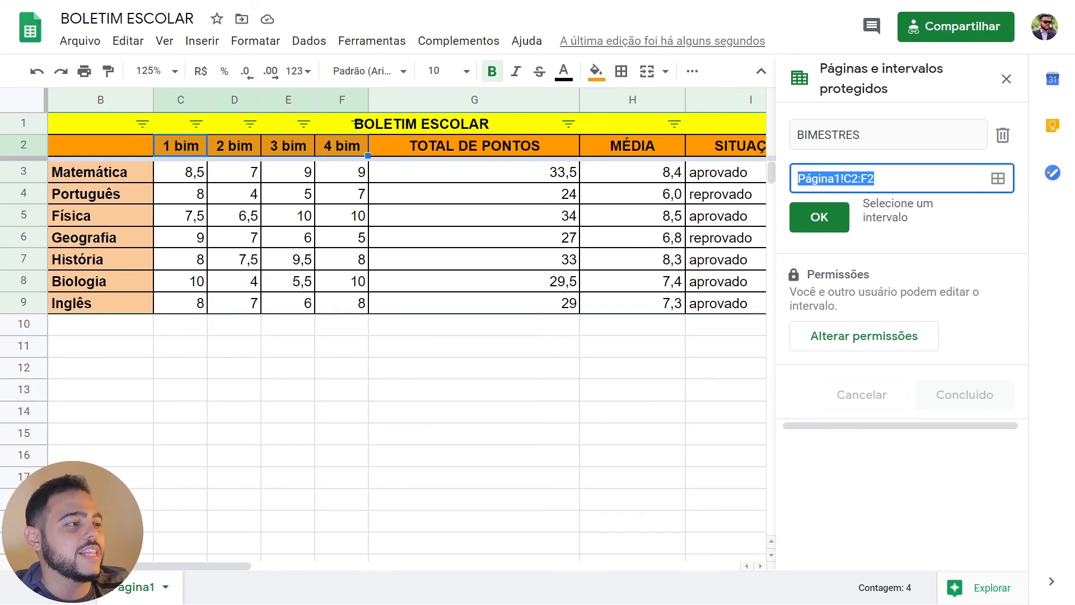
{"action": "left_click", "coordinate": [828, 219]}
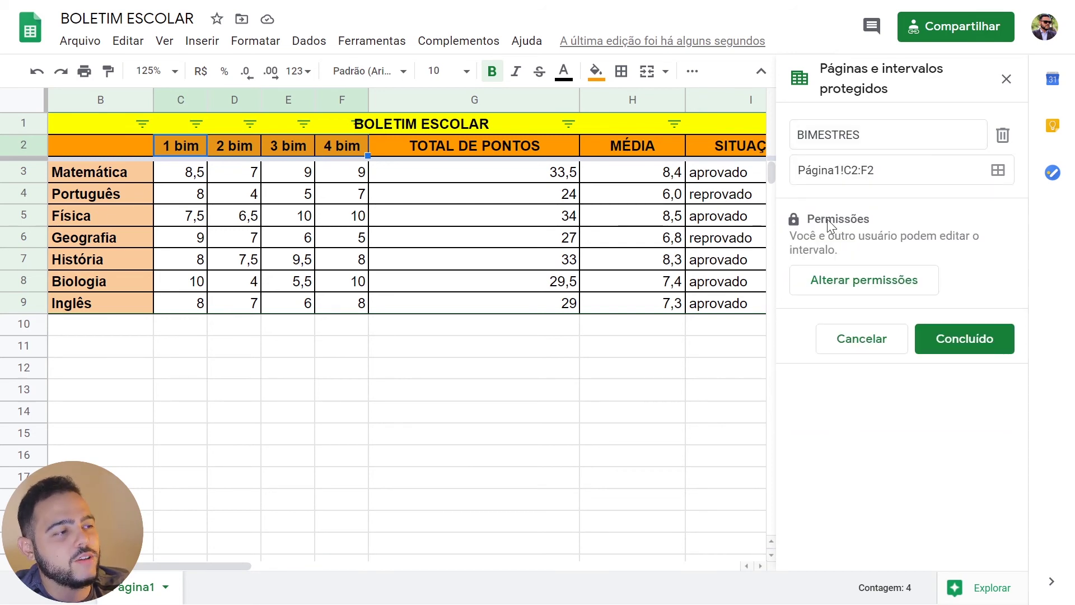
{"action": "left_click", "coordinate": [873, 280]}
Limit BIMESTRES editing to Somente você, save it, and review DISCIPLINAS
{"action": "left_click", "coordinate": [443, 211]}
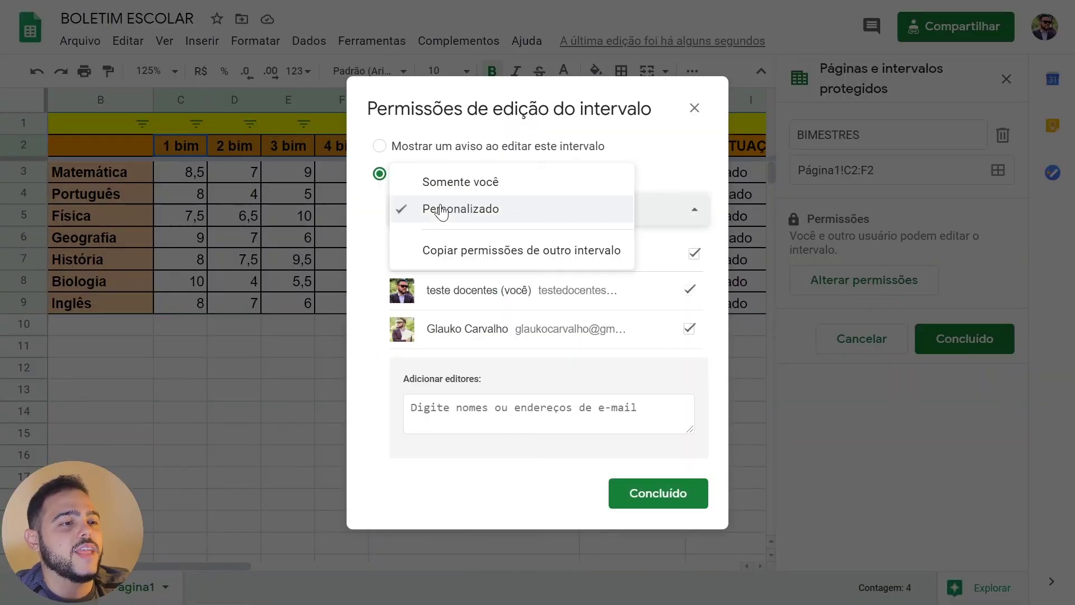
{"action": "left_click", "coordinate": [477, 192]}
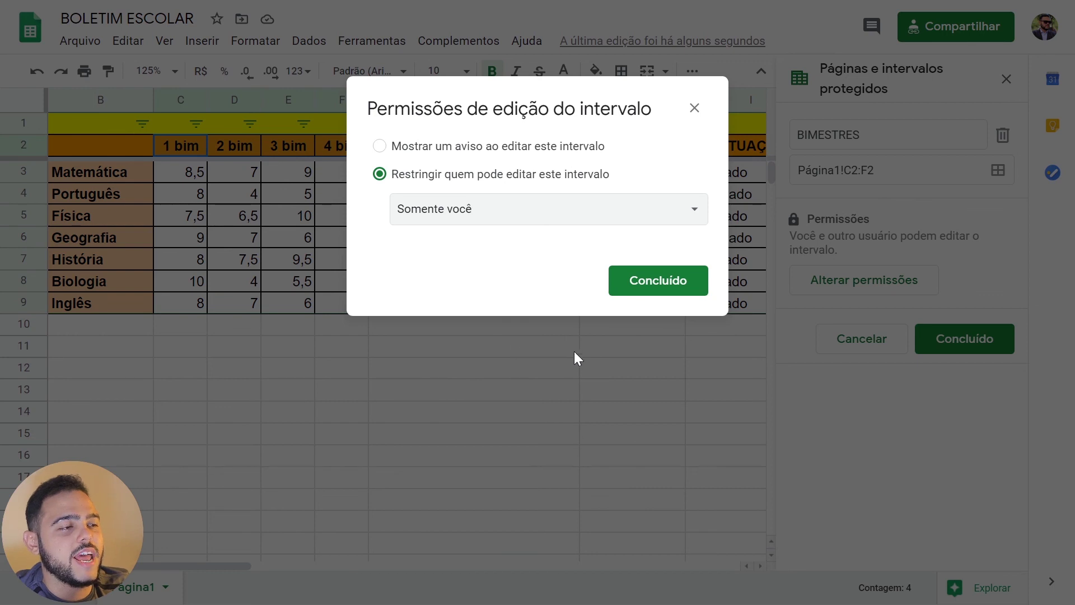
{"action": "left_click", "coordinate": [660, 280]}
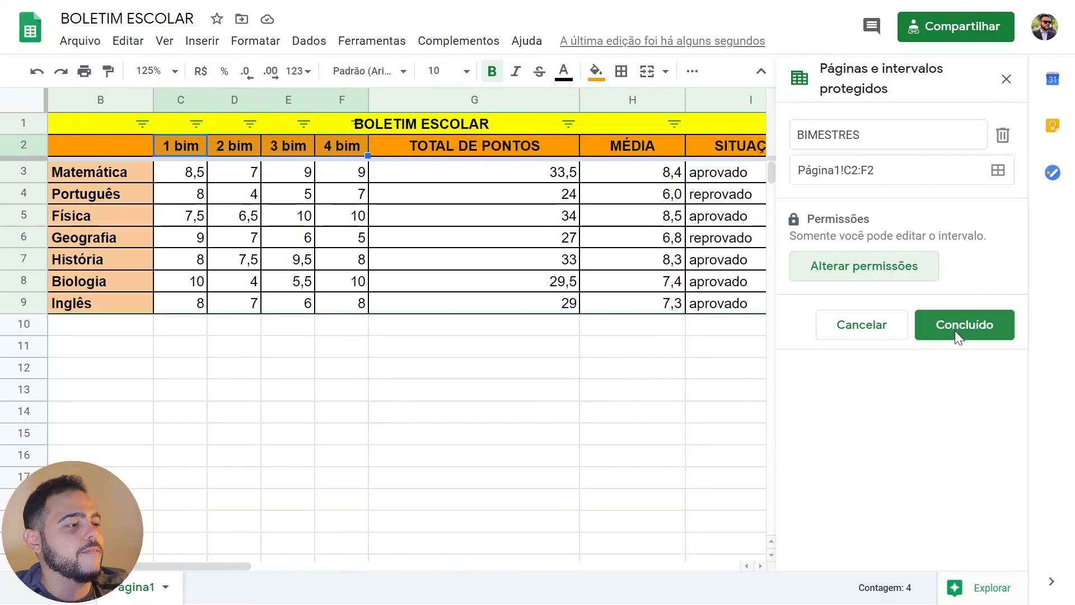
{"action": "left_click", "coordinate": [955, 331]}
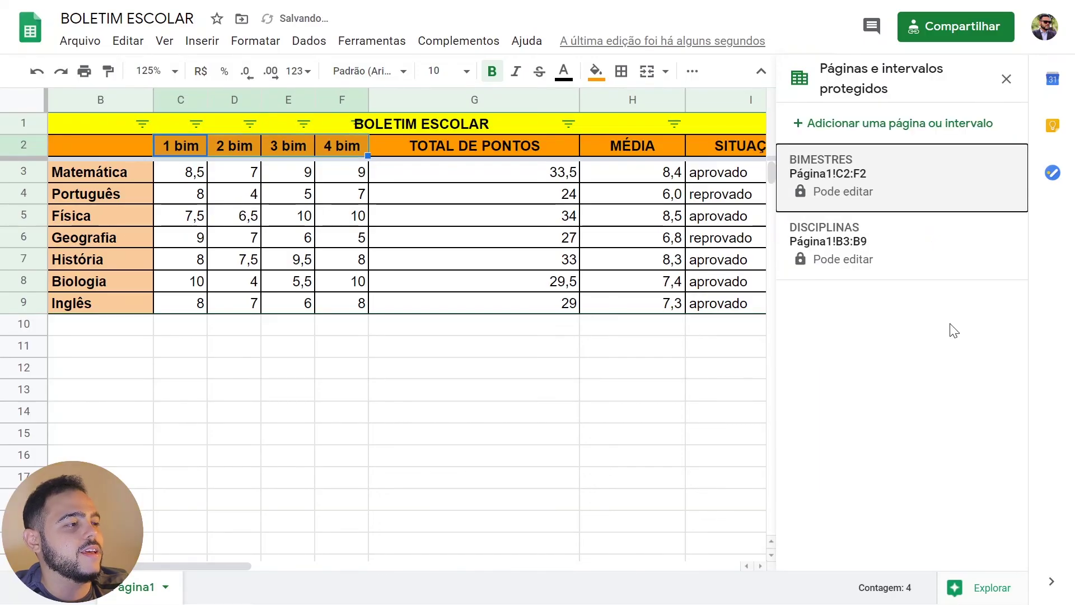
{"action": "left_click", "coordinate": [840, 229]}
{"action": "left_click", "coordinate": [871, 333]}
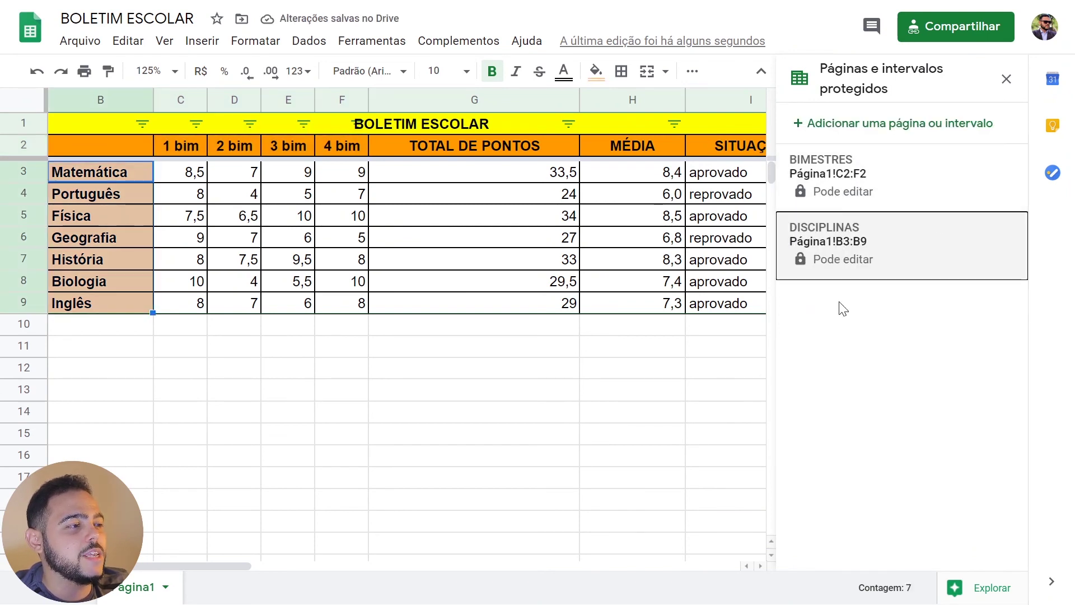